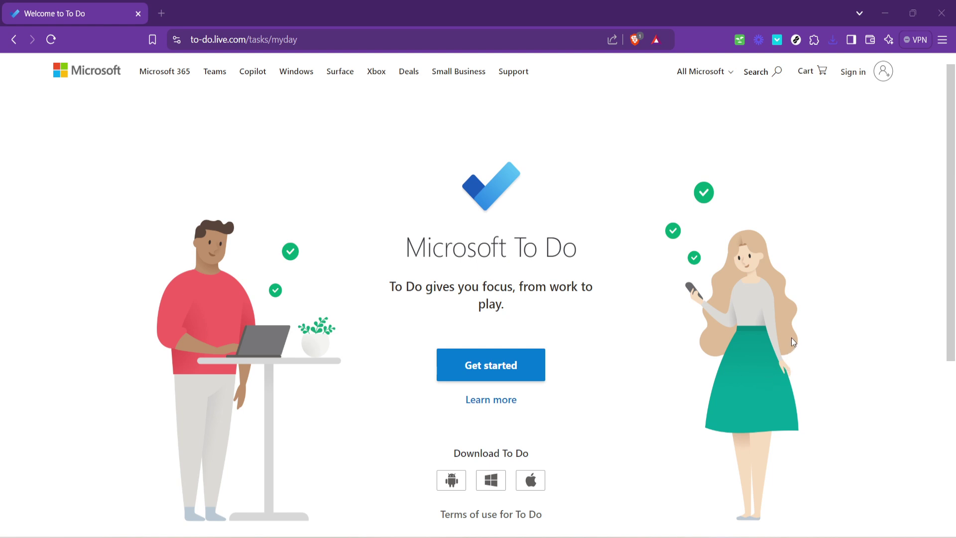
- Sign in to the Microsoft To Do account from the top-right Sign in button
{"action": "left_click", "coordinate": [840, 80]}
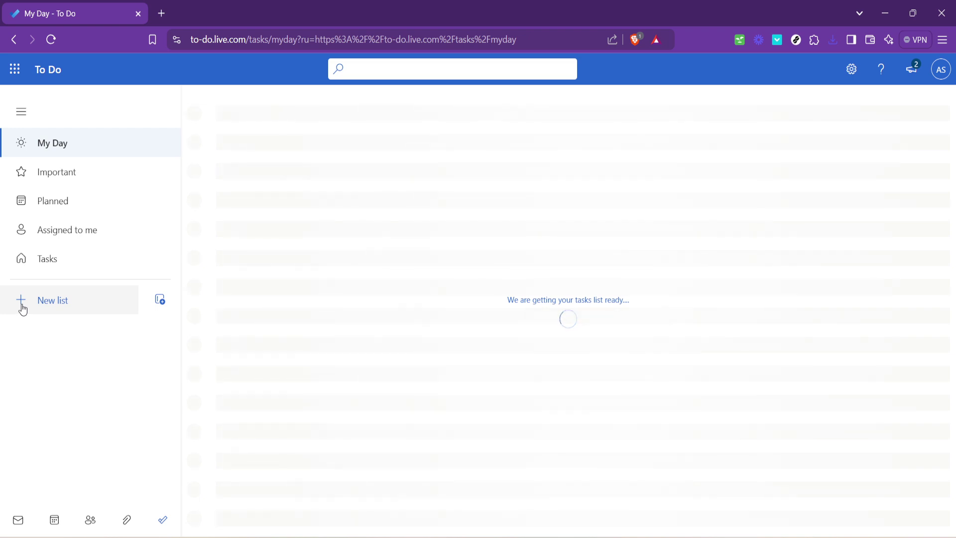
- Open the empty list 'the name' from the sidebar
{"action": "left_click", "coordinate": [23, 309]}
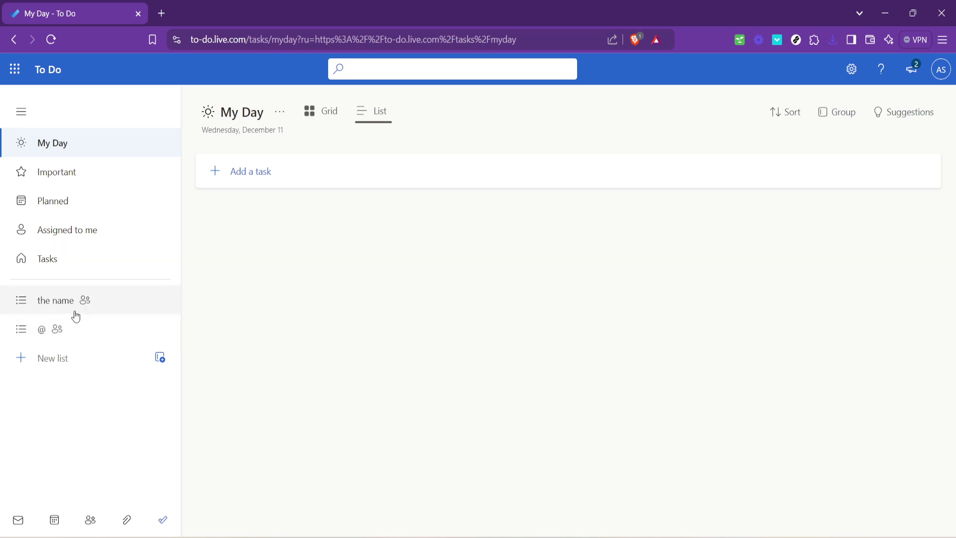
{"action": "left_click", "coordinate": [66, 308]}
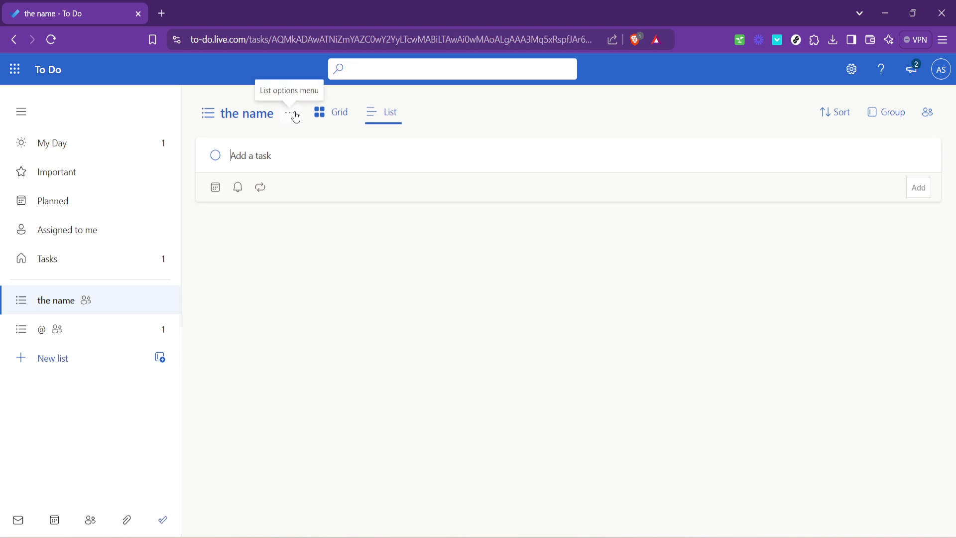
- Choose Print list from the List options menu of 'the name'
{"action": "left_click", "coordinate": [291, 113]}
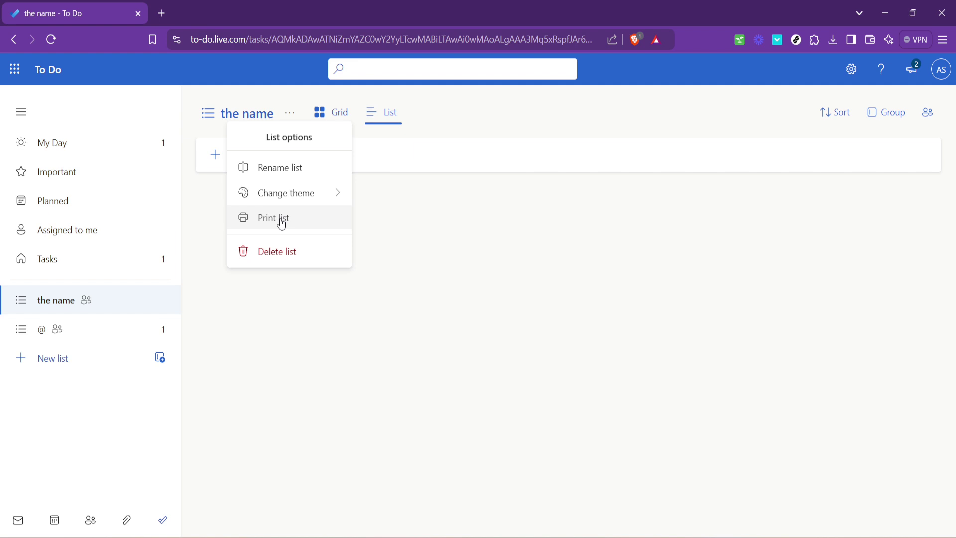
{"action": "left_click", "coordinate": [281, 223]}
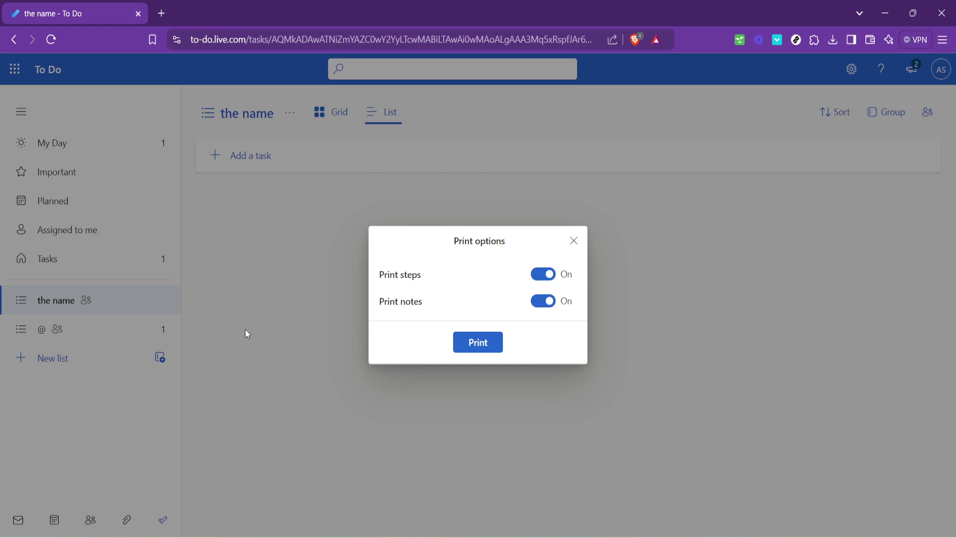
- Print 'the name' with steps and notes, opening a two-page PDF print preview
{"action": "left_click", "coordinate": [493, 347]}
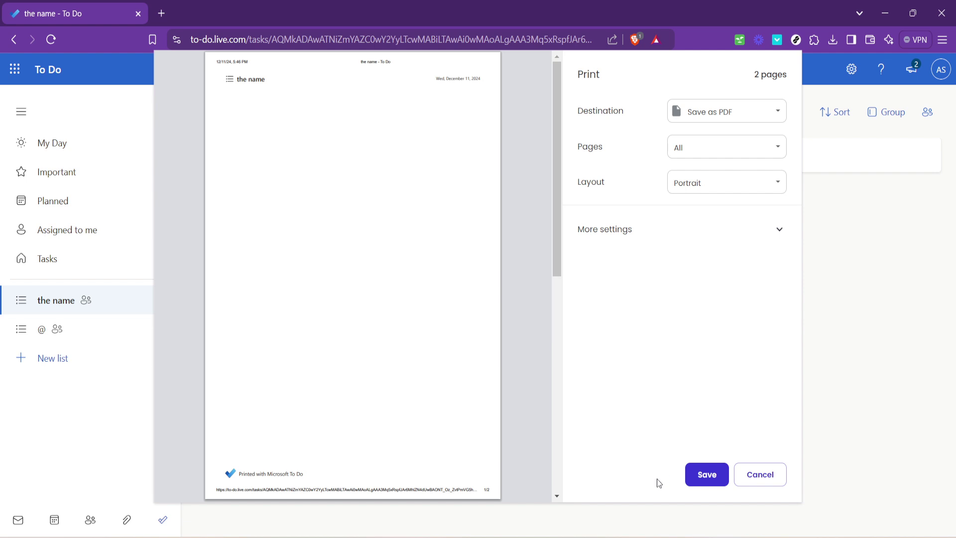
- Dismiss the browser print dialog without saving, back to the list 'the name'
{"action": "left_click", "coordinate": [778, 476]}
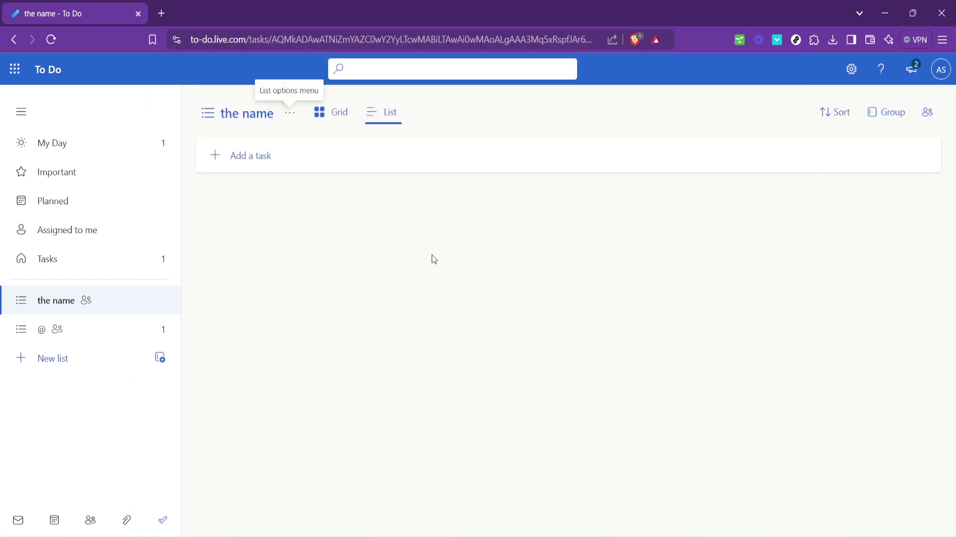